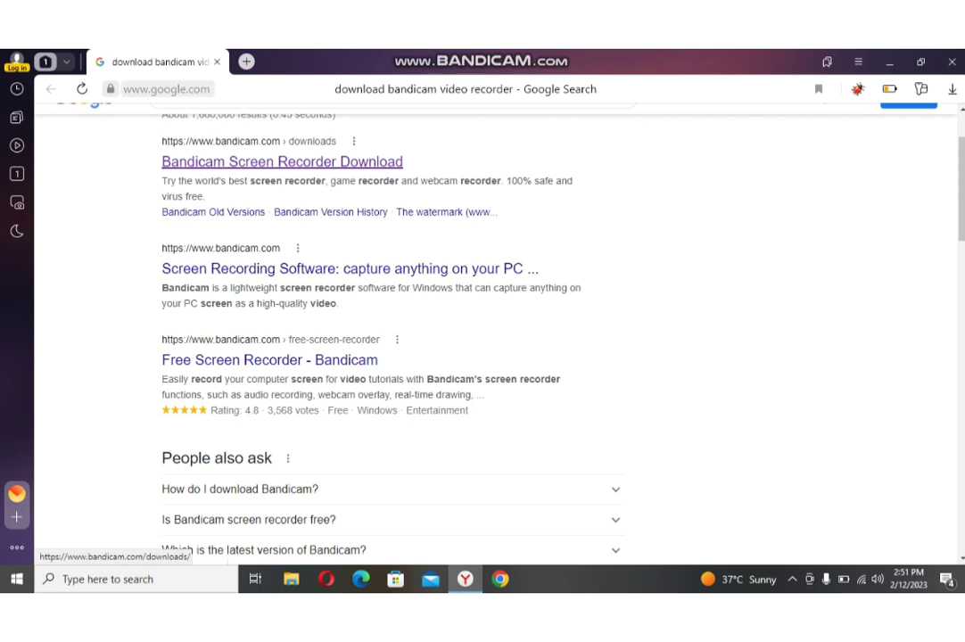
# - Download the Bandicam screen recorder setup file from the Bandicam download page and close the browser
pyautogui.click(282, 162)
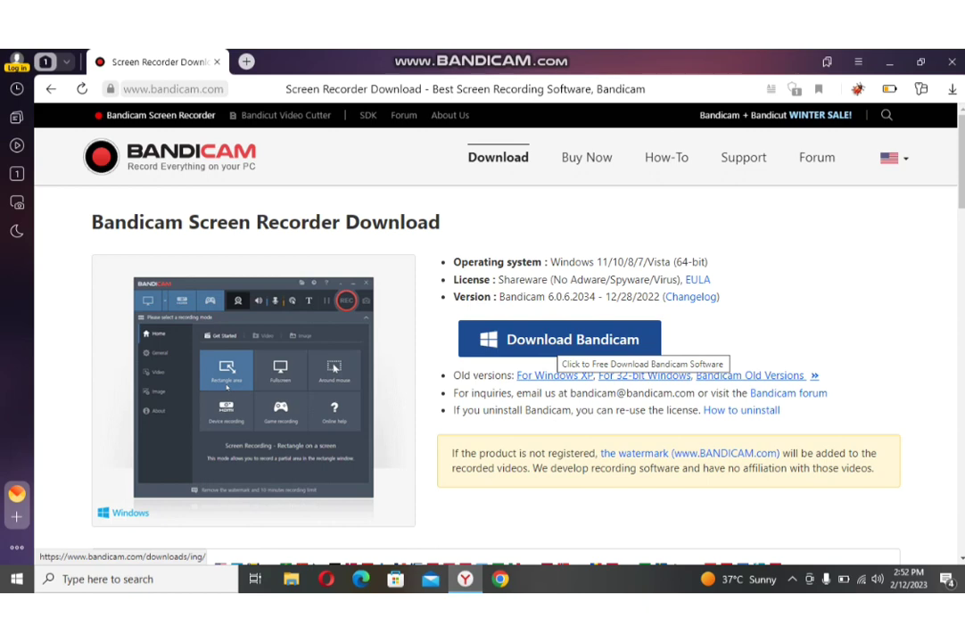
pyautogui.click(562, 343)
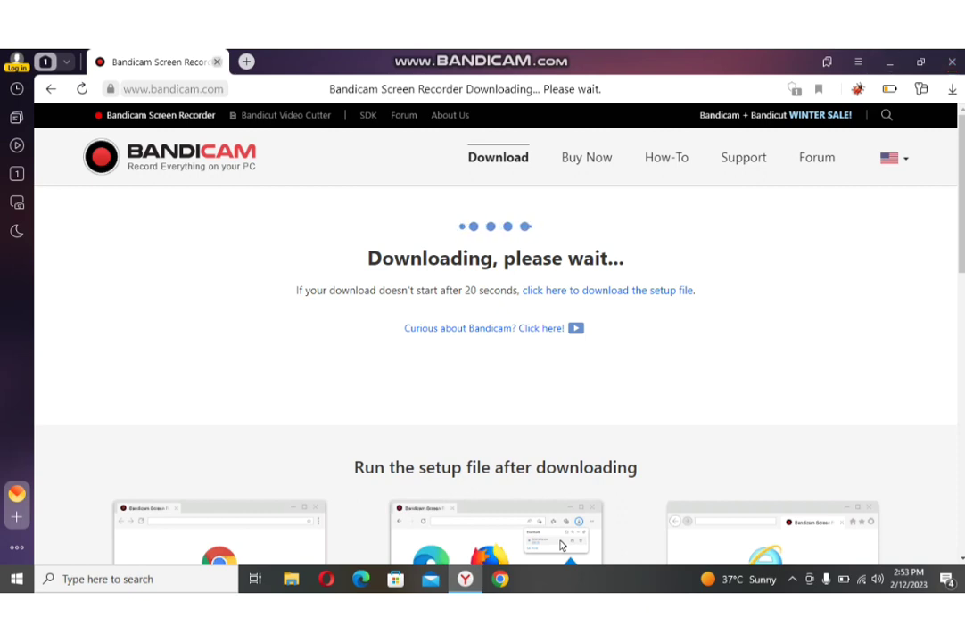
pyautogui.click(217, 61)
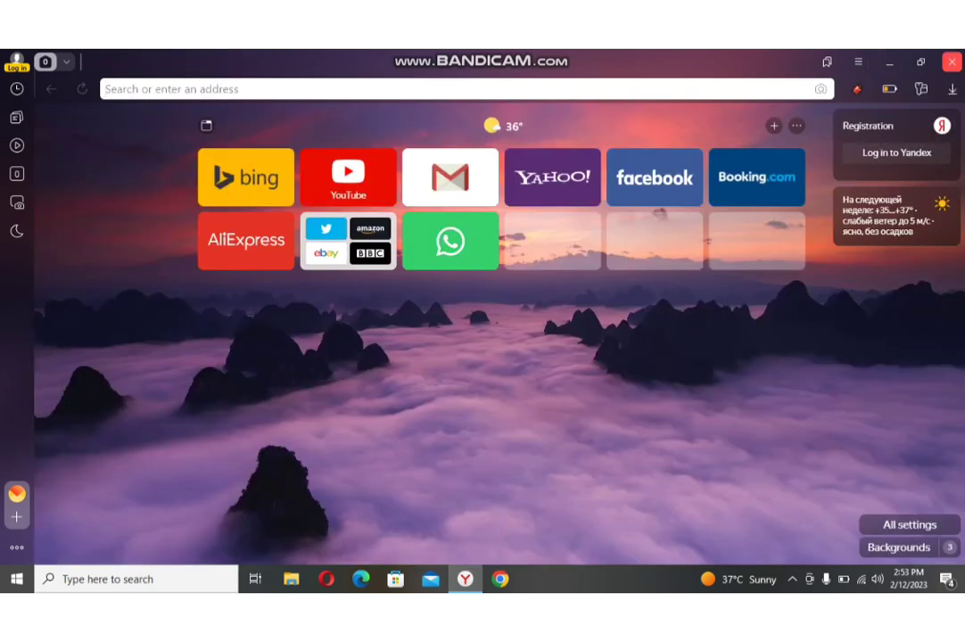
pyautogui.click(952, 62)
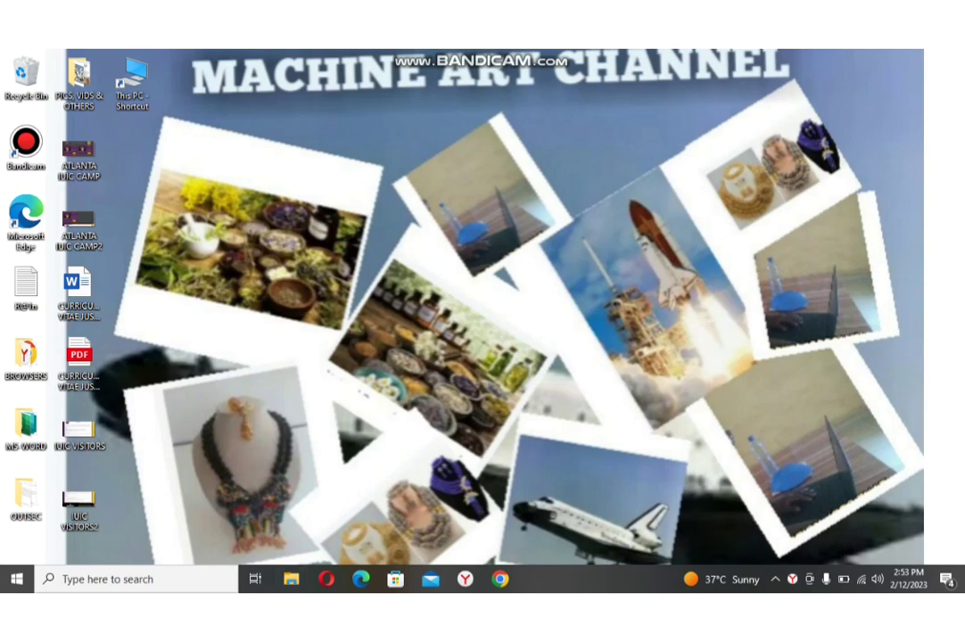
# - Switch to File Explorer and run the bdcamsetup installer from the Downloads folder
pyautogui.click(291, 579)
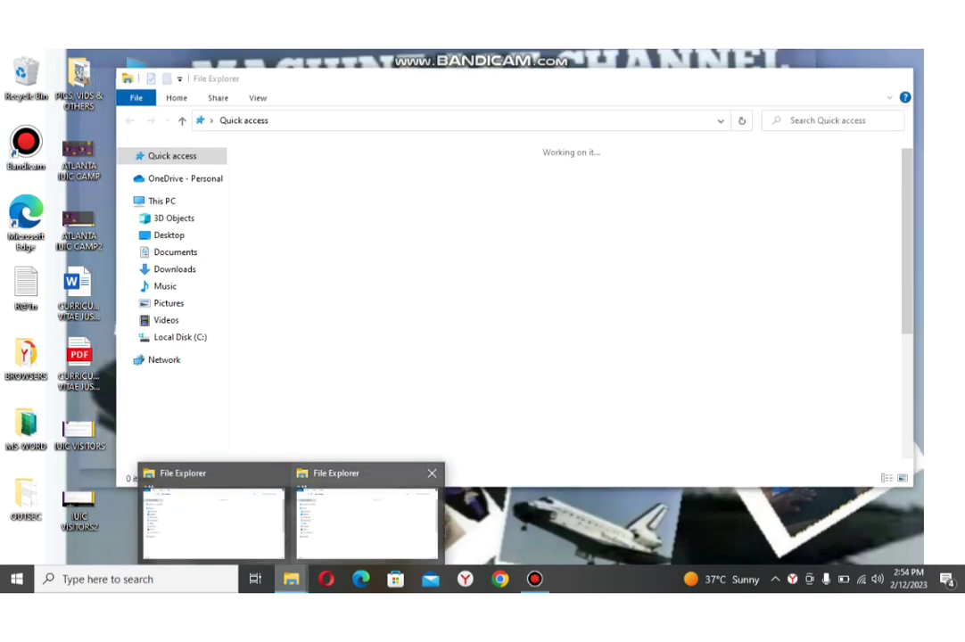
pyautogui.click(432, 474)
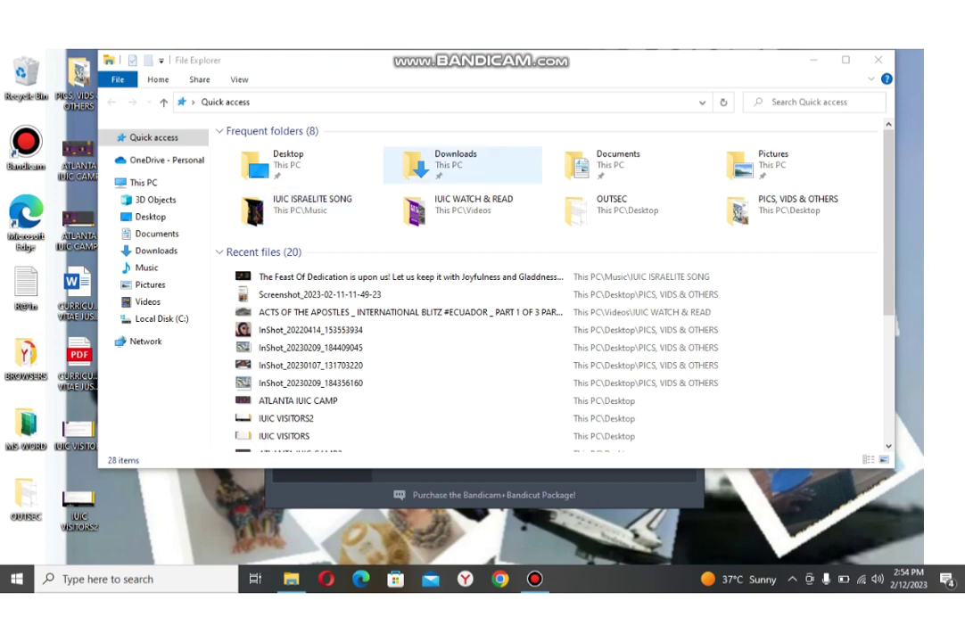
pyautogui.doubleClick(456, 164)
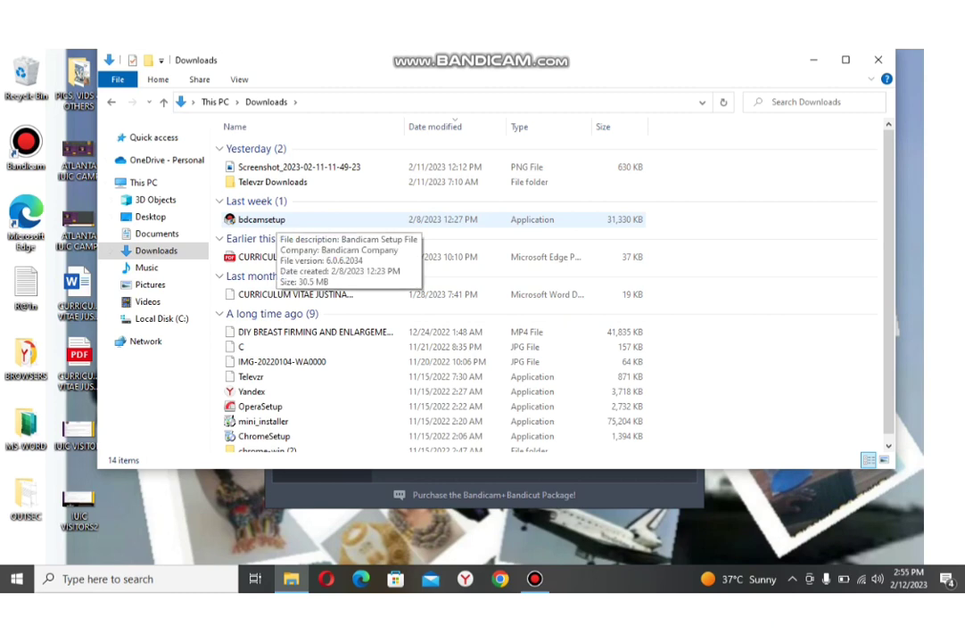
pyautogui.click(262, 219)
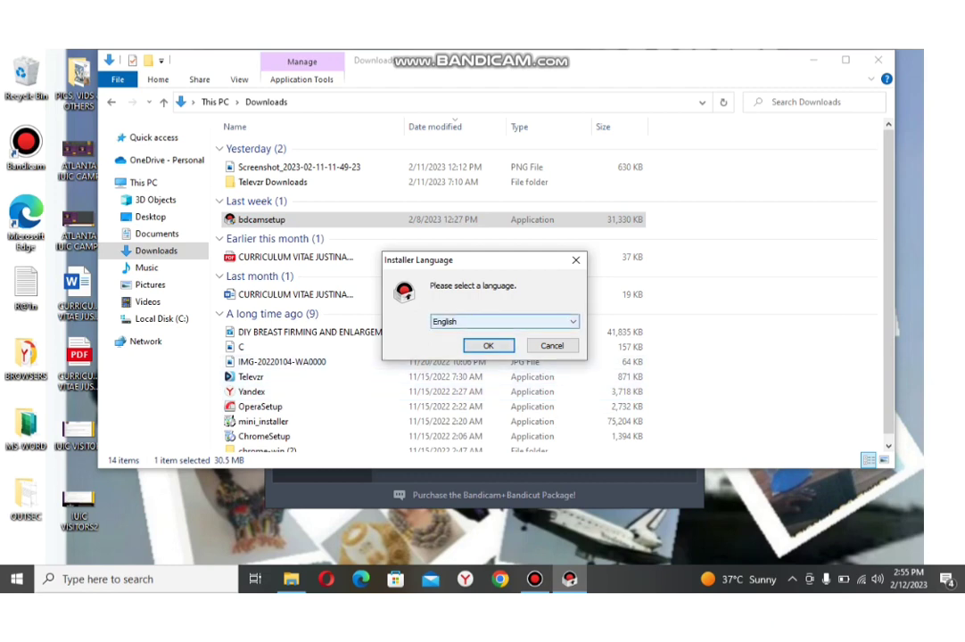
# - Review the available installer languages and continue the setup in English
pyautogui.click(504, 321)
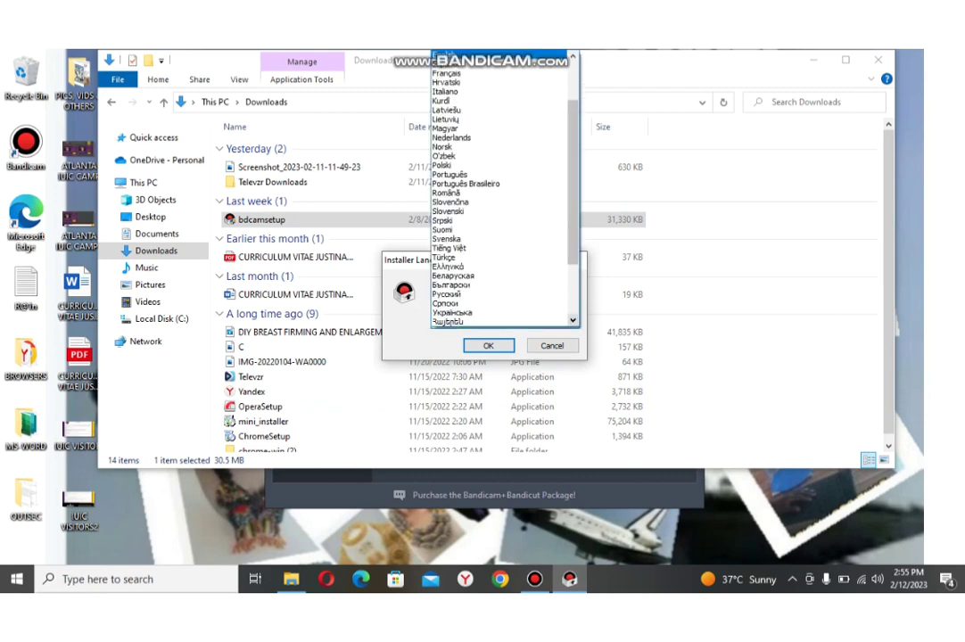
pyautogui.click(572, 320)
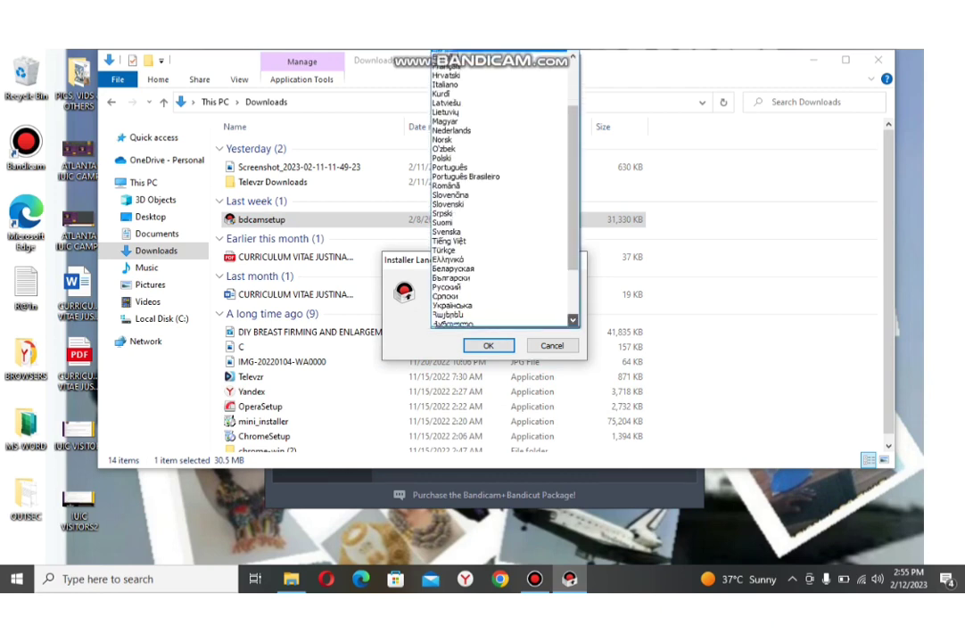
pyautogui.click(573, 320)
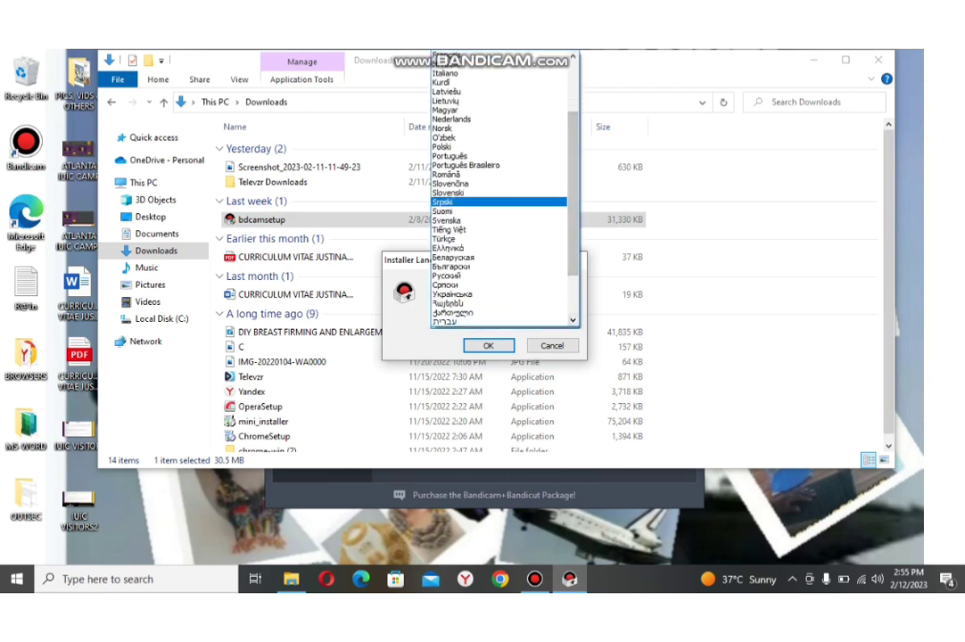
pyautogui.scroll(3, 481, 202)
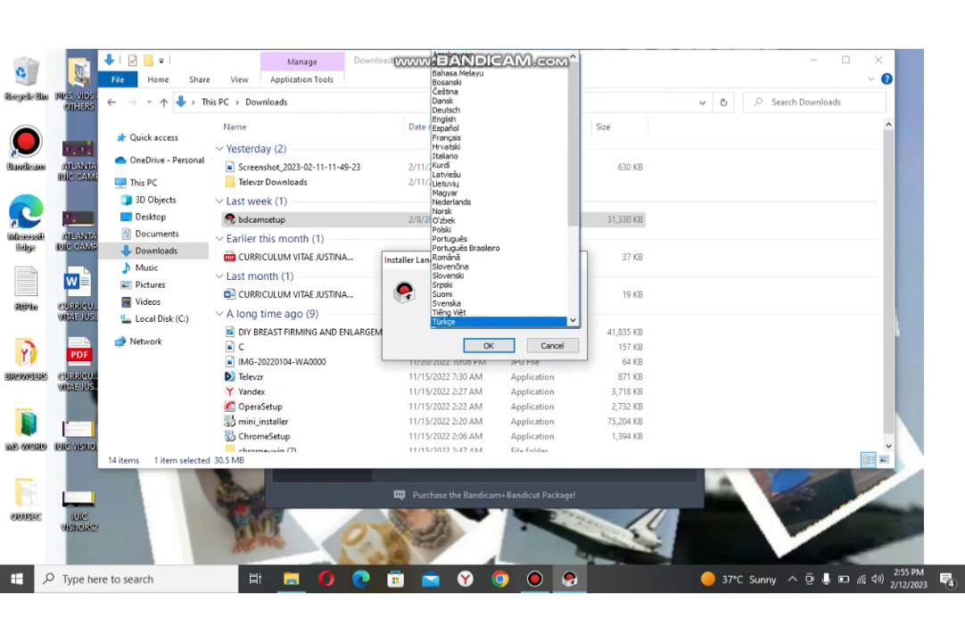
pyautogui.press('Escape')
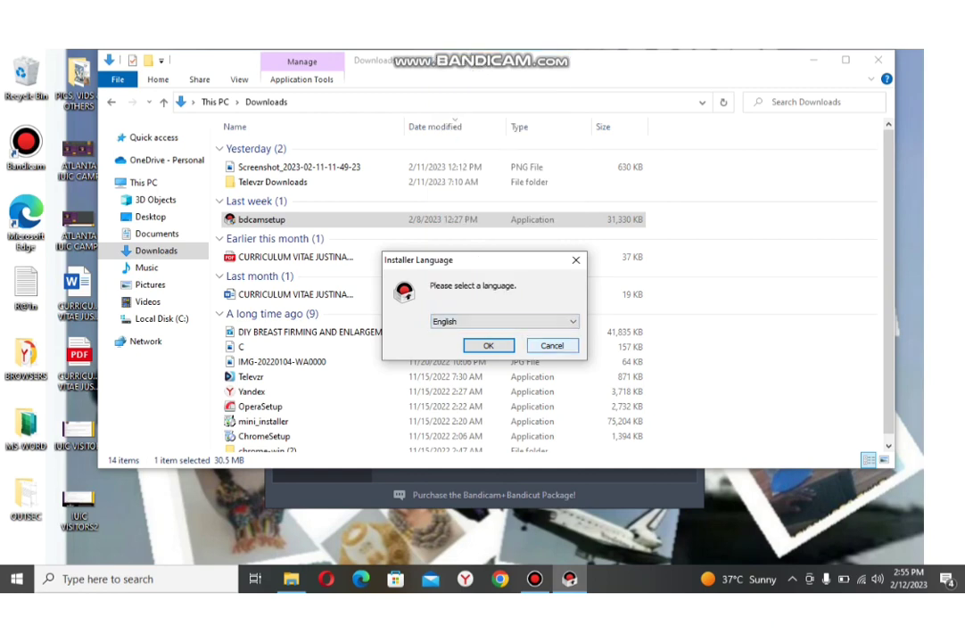
pyautogui.click(552, 345)
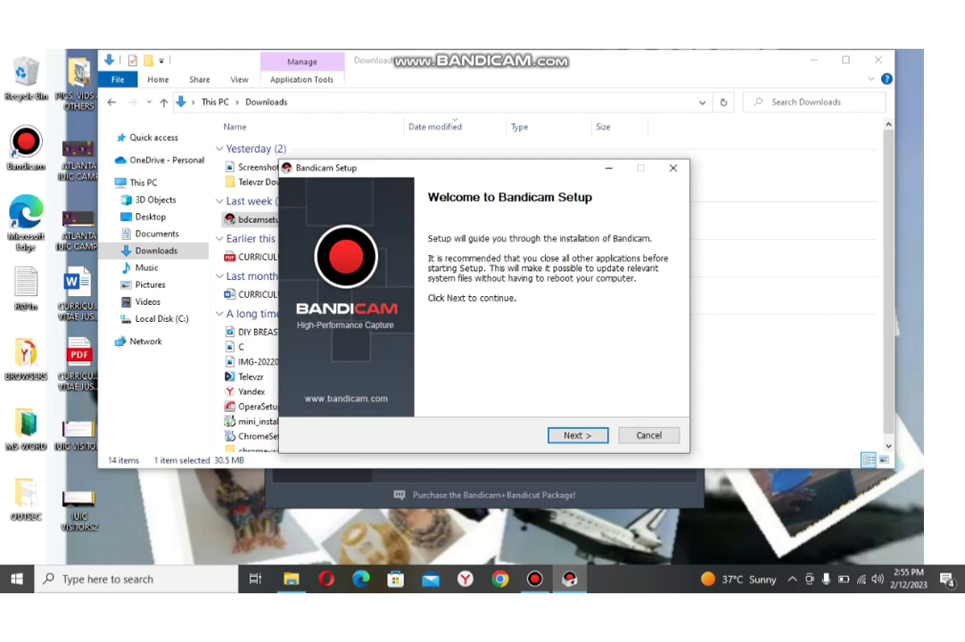
# - Accept the Bandicam license agreement and proceed with the General install, including Program Group and Desktop Icon
pyautogui.press('Return')
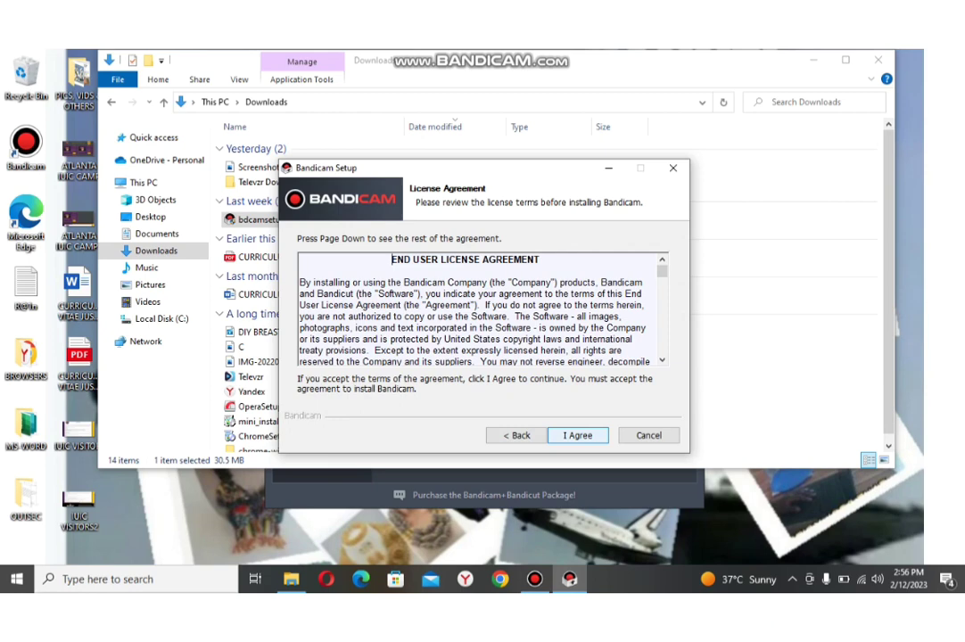
pyautogui.press('Return')
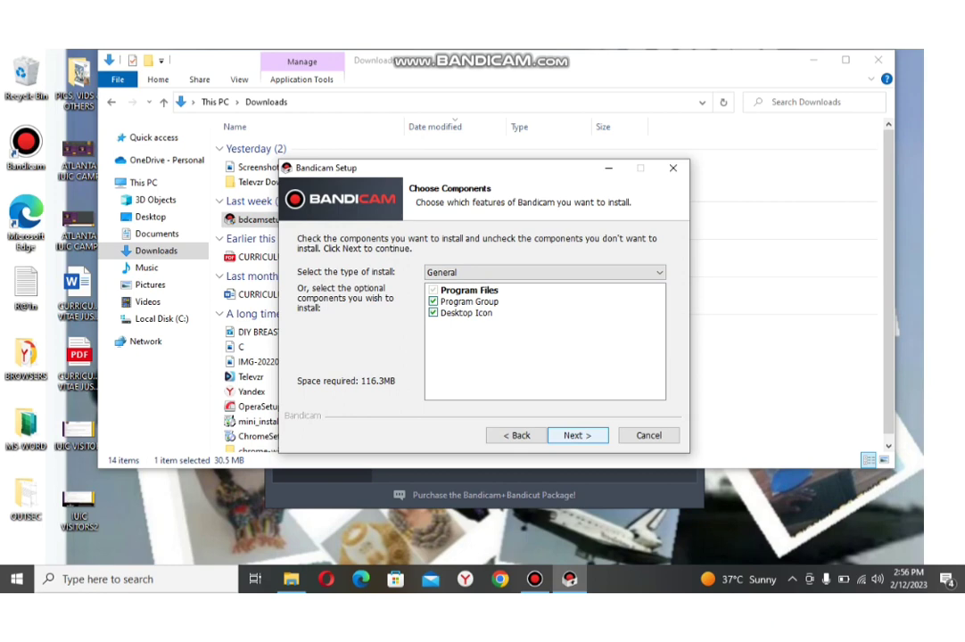
pyautogui.press('Return')
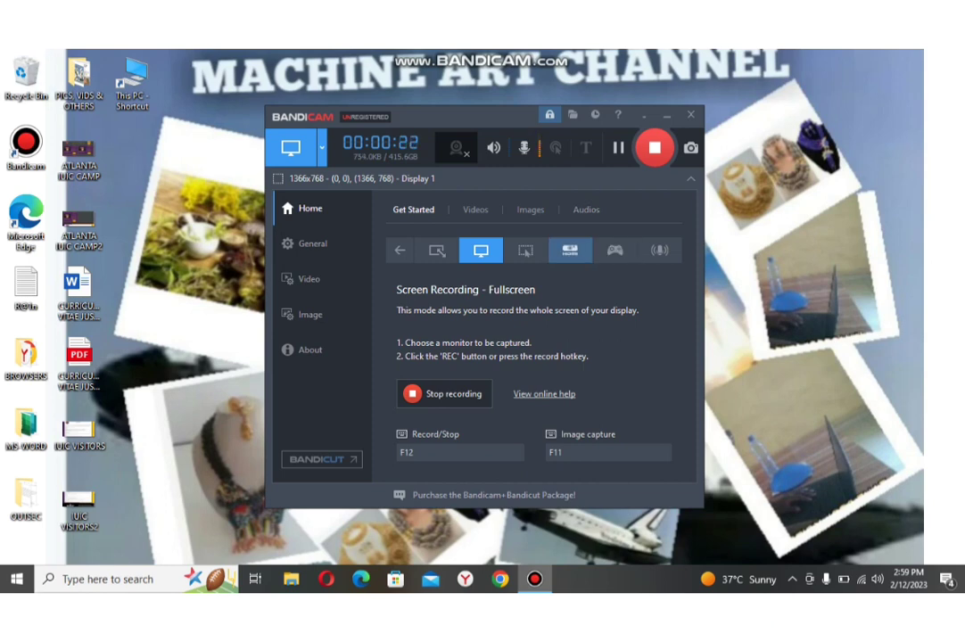
# - Toggle the speaker sound and the microphone off and back on in the Bandicam recorder
pyautogui.click(493, 147)
pyautogui.click(493, 147)
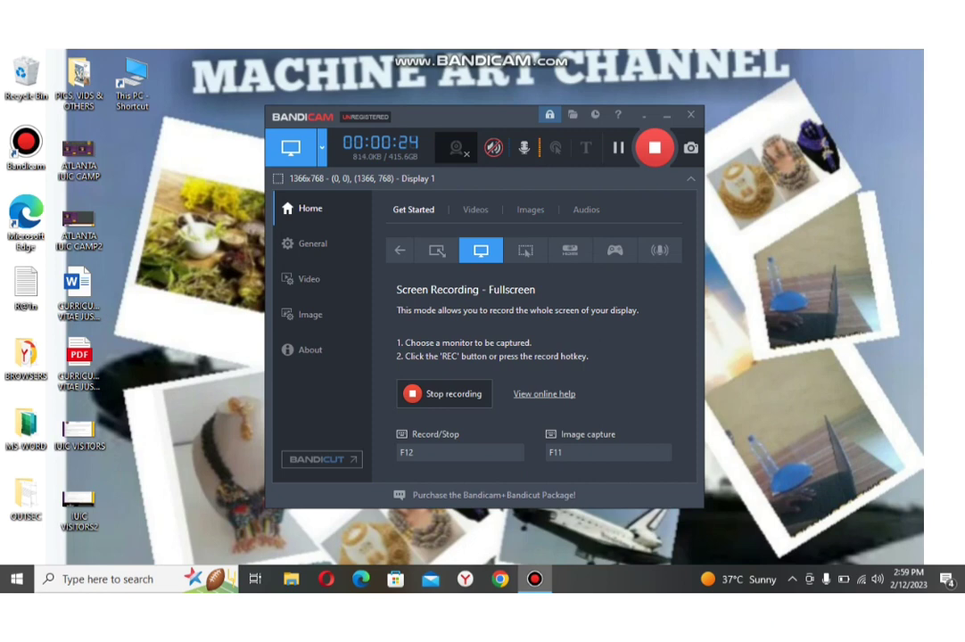
pyautogui.click(524, 147)
pyautogui.click(524, 147)
pyautogui.click(525, 148)
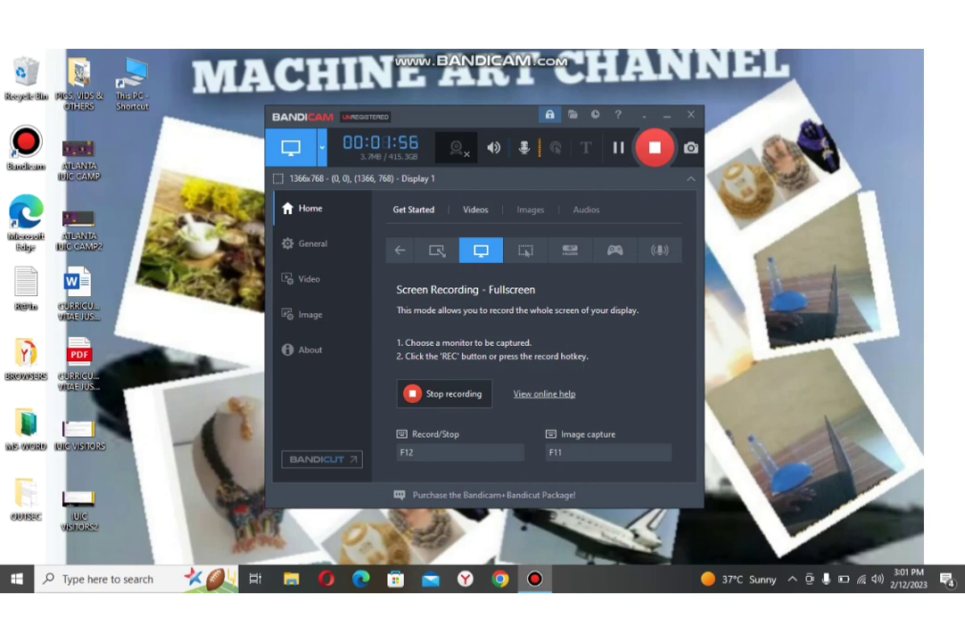
pyautogui.click(475, 210)
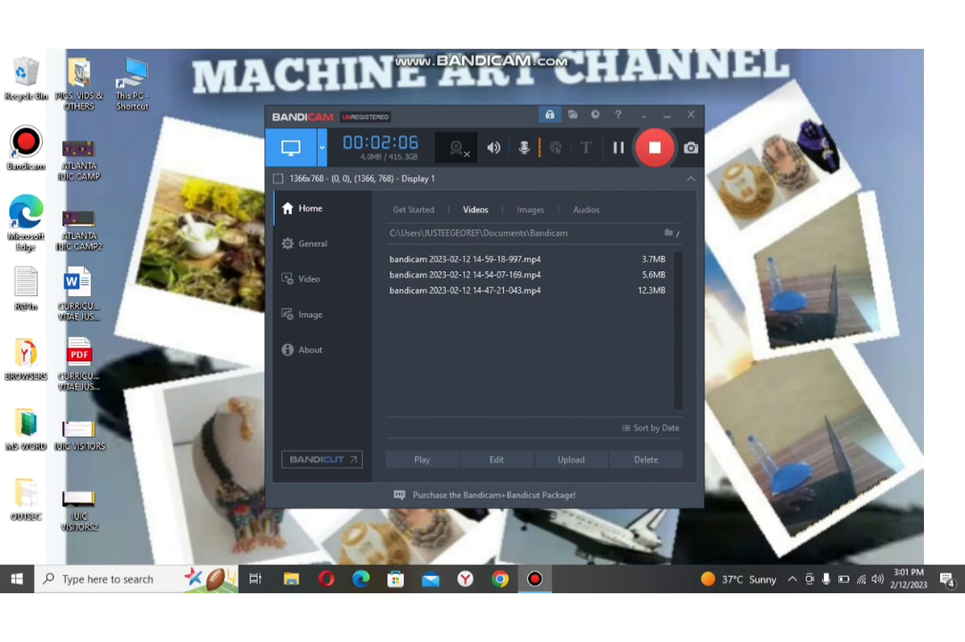
pyautogui.click(465, 275)
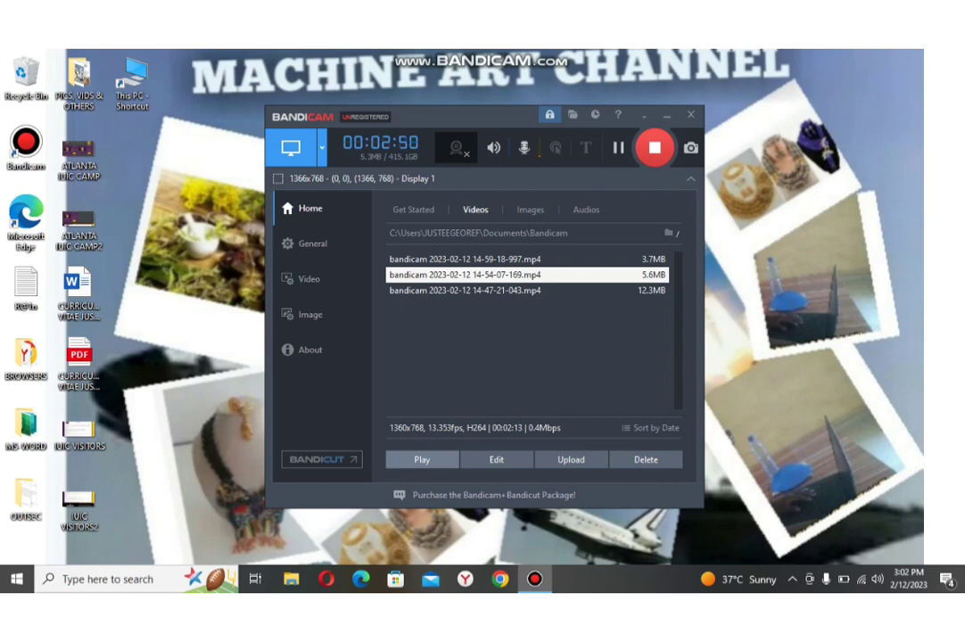
pyautogui.click(422, 460)
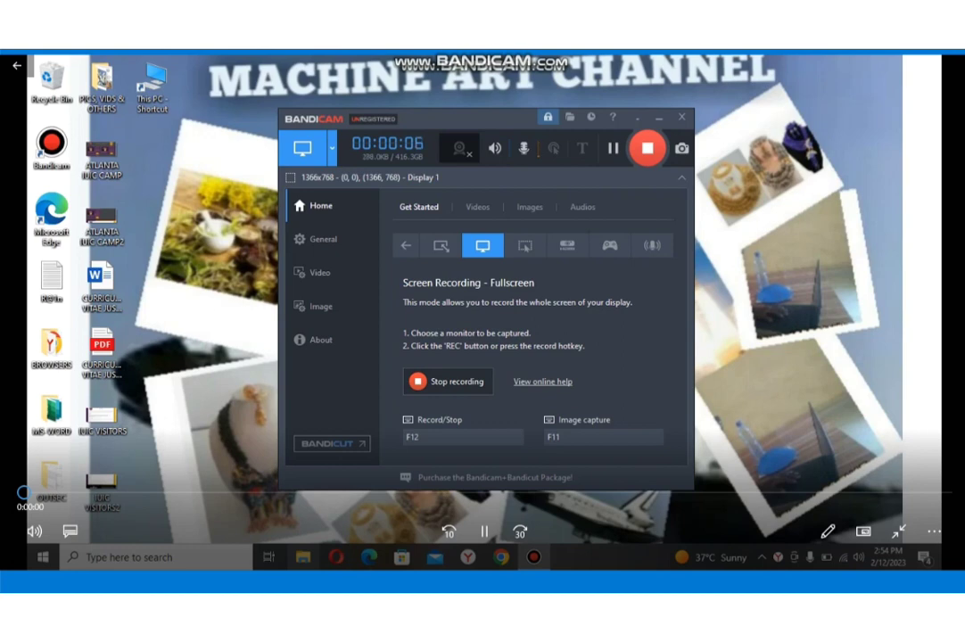
pyautogui.press('Escape')
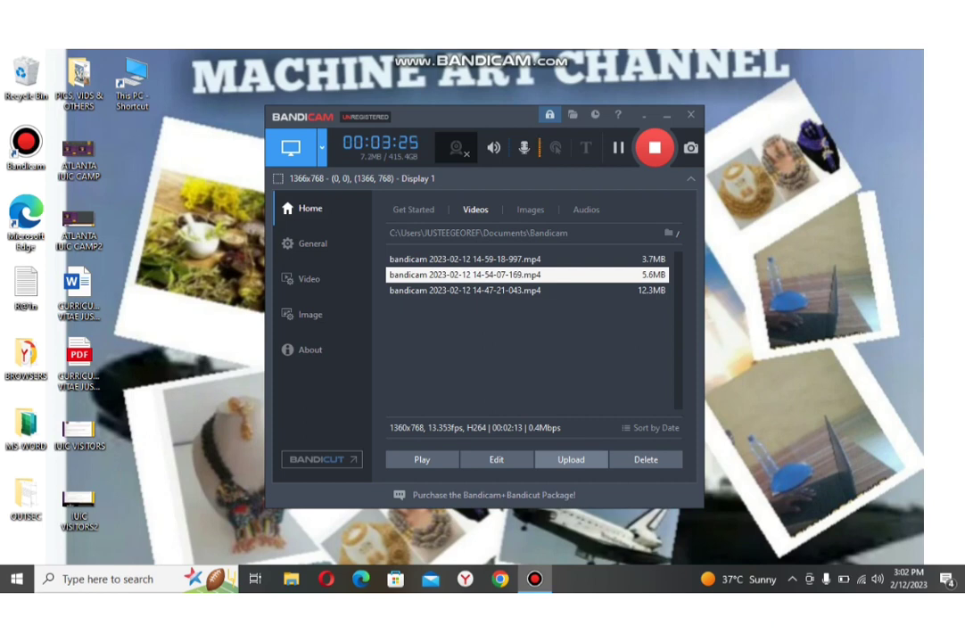
# - View the upload destinations for the selected recording and open its output folder
pyautogui.click(571, 460)
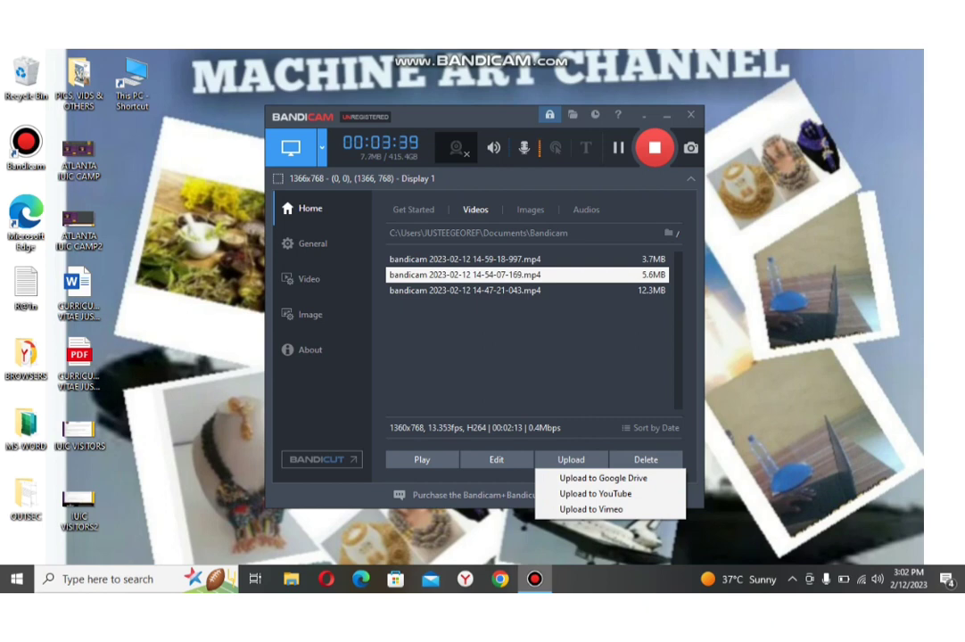
pyautogui.rightClick(550, 277)
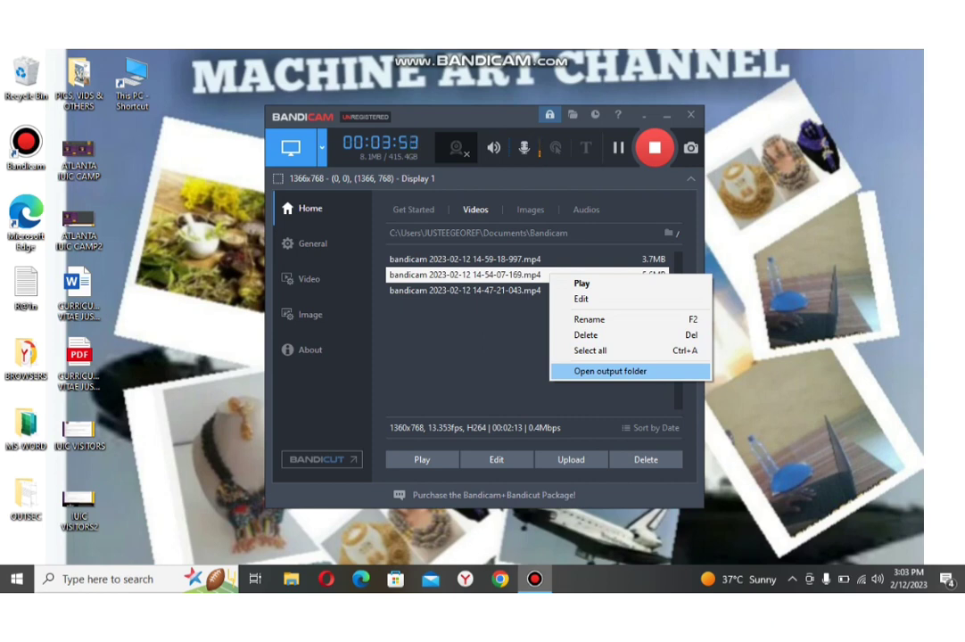
pyautogui.press('Escape')
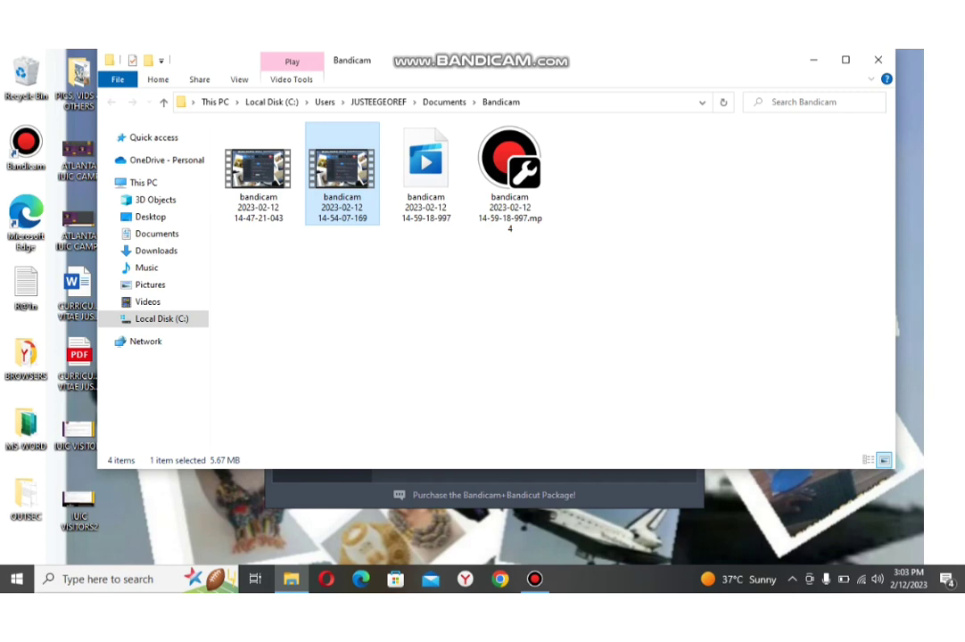
pyautogui.rightClick(338, 168)
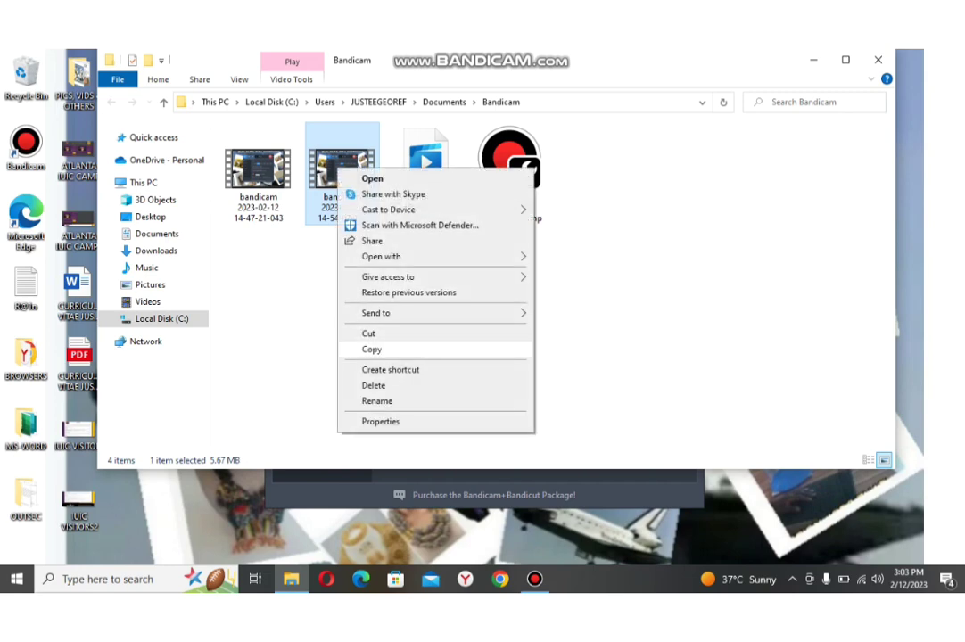
pyautogui.click(371, 349)
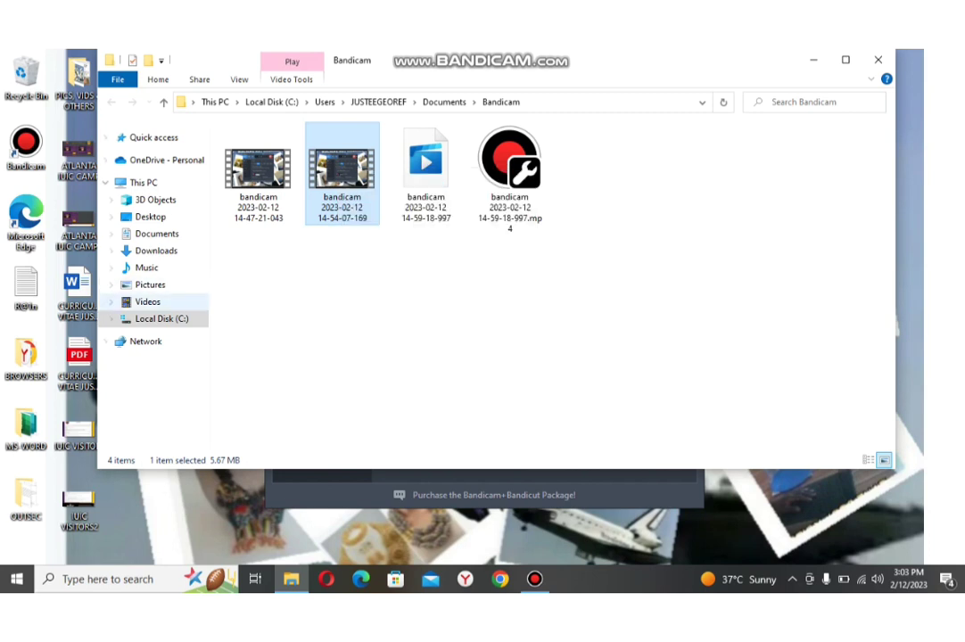
pyautogui.click(147, 301)
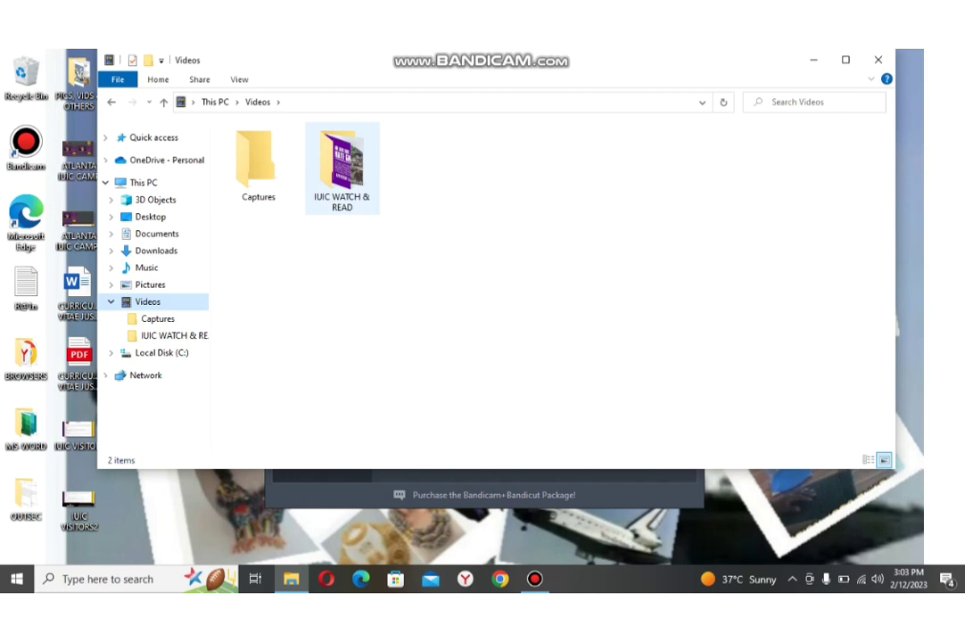
pyautogui.click(343, 169)
pyautogui.rightClick(343, 176)
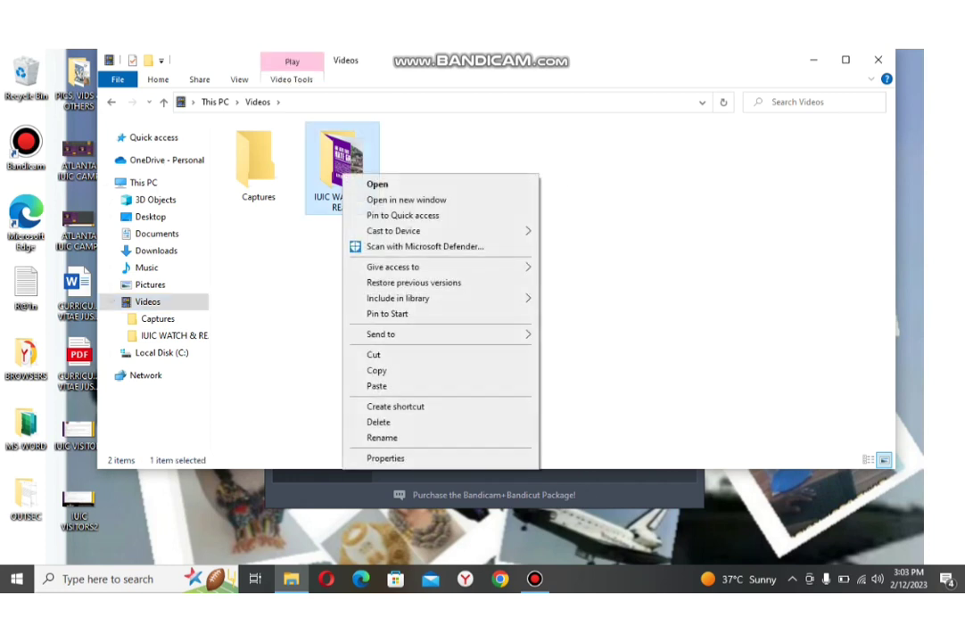